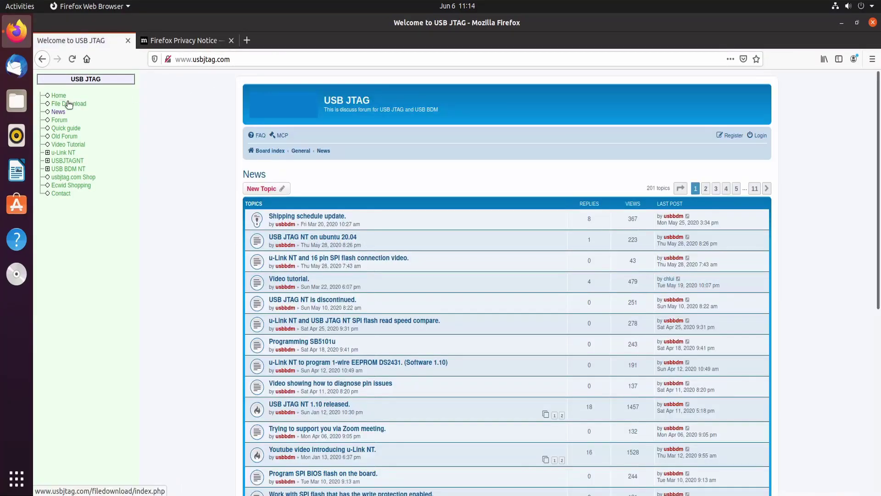
Step: Go to usbjtag.com's File Download page listing the USB JTAG NT Linux, Mac, Android and Windows files
click(69, 103)
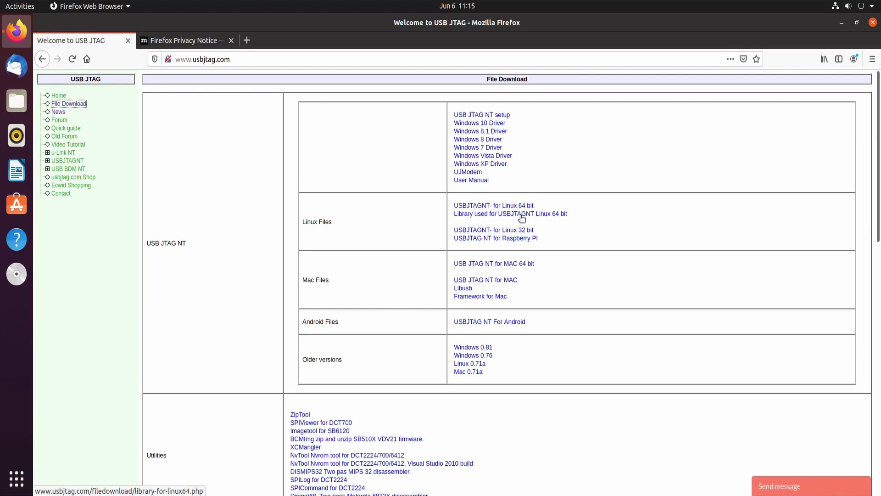
Step: Download the 64-bit Linux QtLib.tar library, extract it into Downloads, and close Archive Manager
click(522, 218)
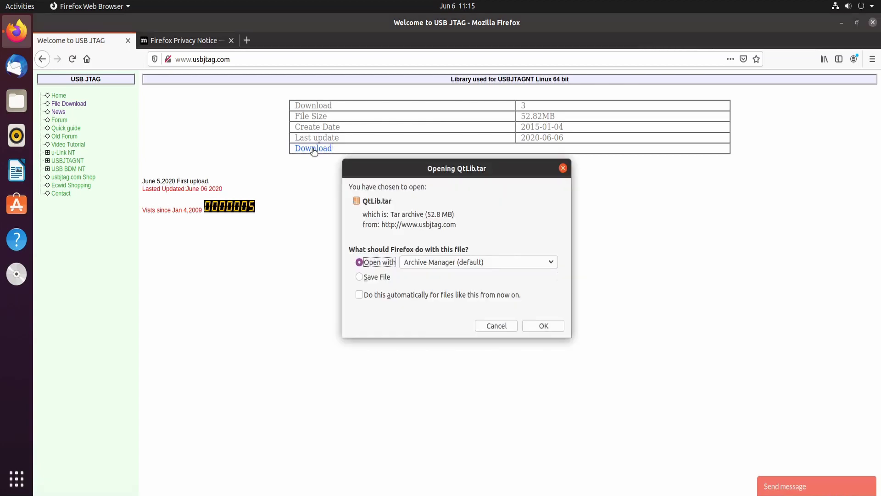
click(535, 325)
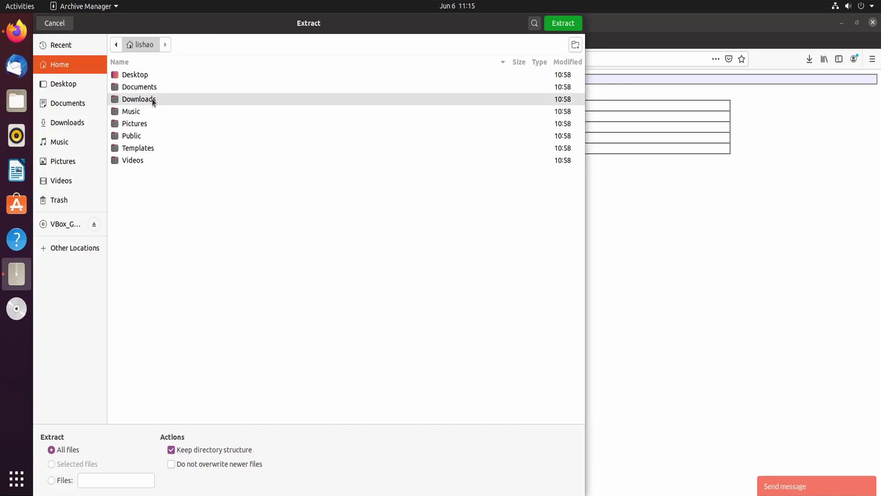
click(139, 99)
double_click(152, 98)
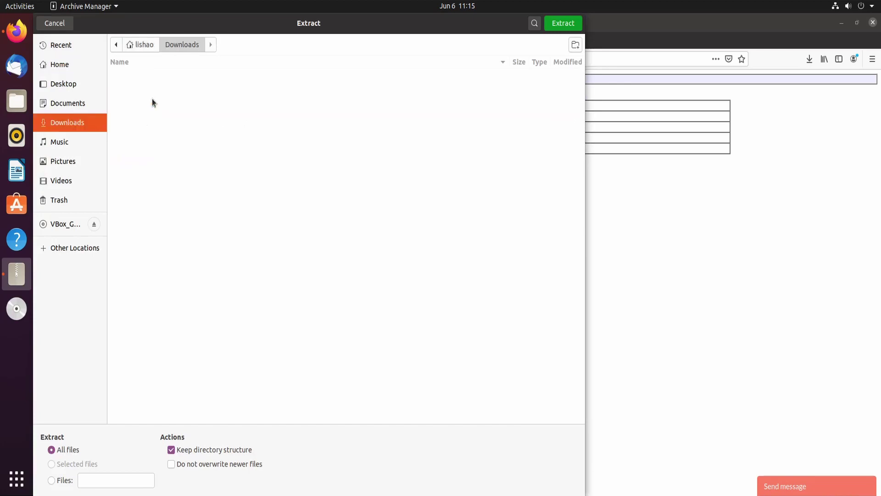
click(555, 25)
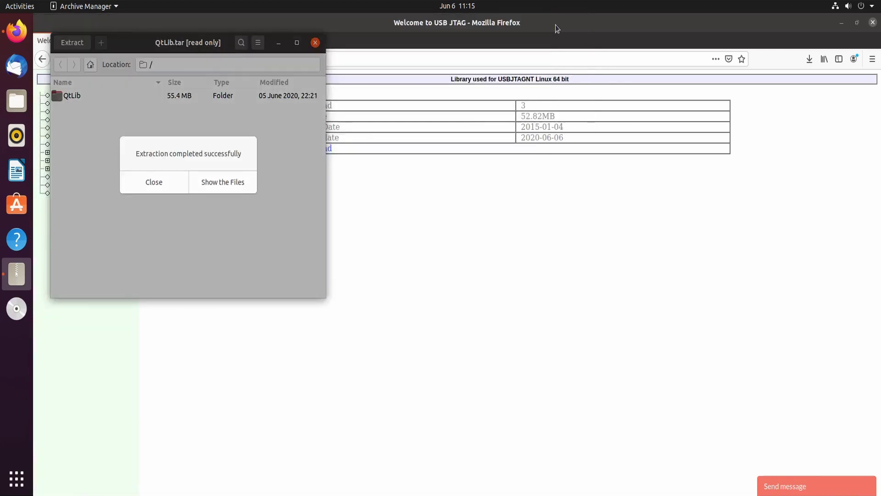
click(167, 183)
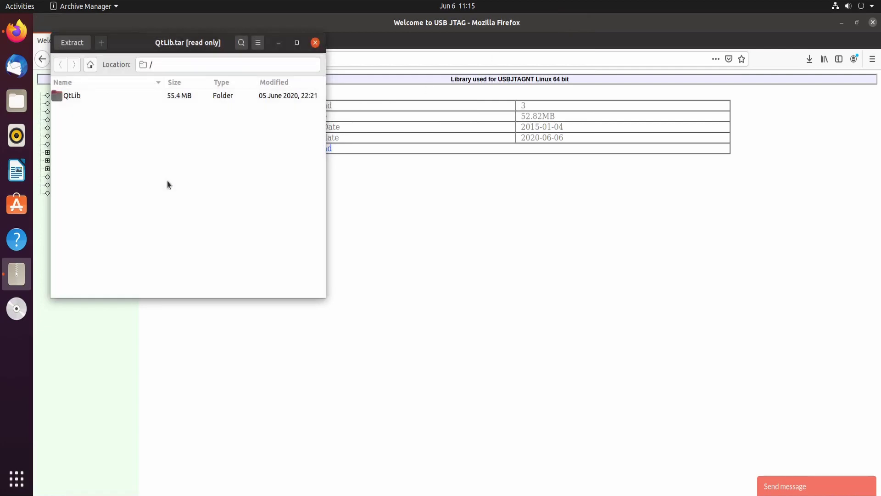
click(315, 42)
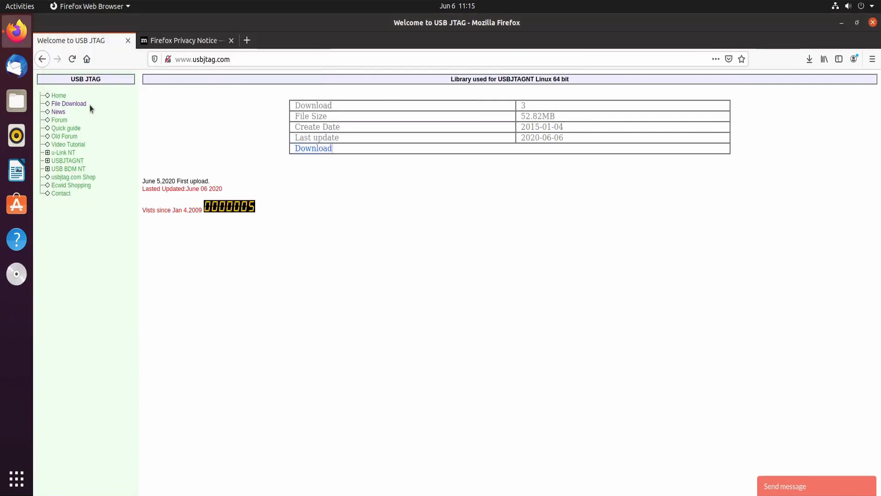
Step: Download the 'USBJTAGNT- for Linux 64 bit' package and open it in Archive Manager
click(42, 59)
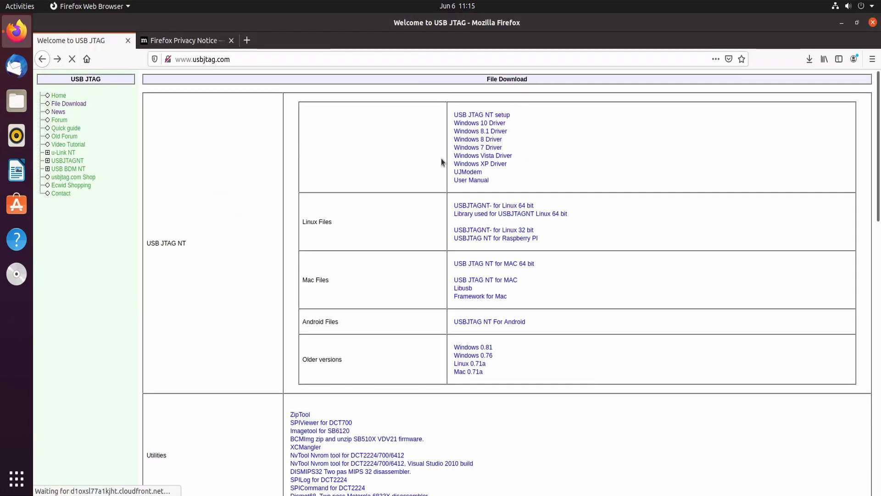
click(500, 206)
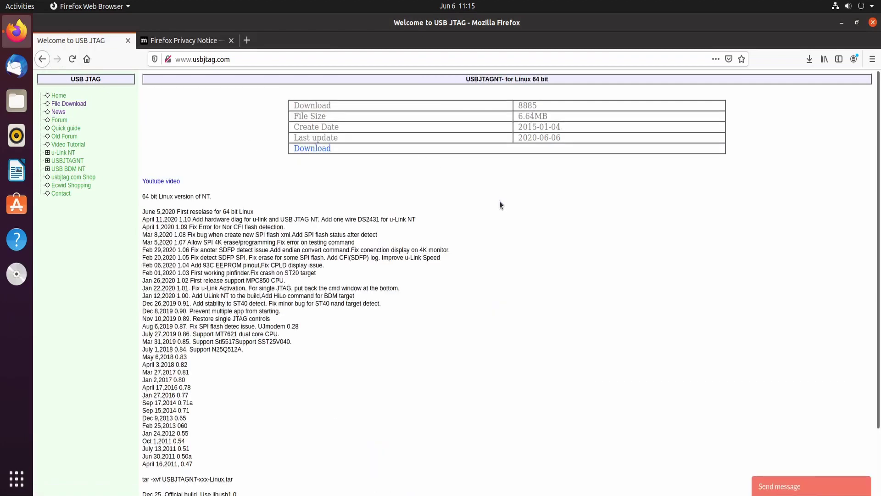
click(308, 148)
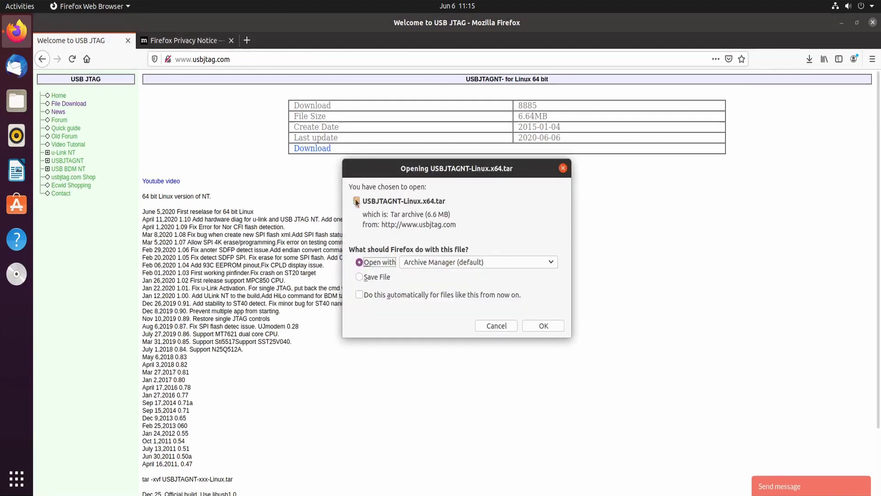
click(541, 325)
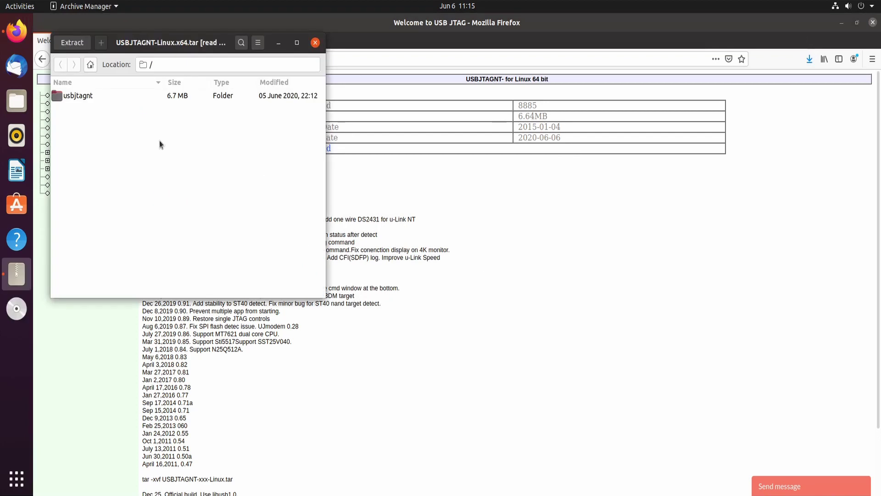
Step: Extract the usbjtagnt folder onto the Desktop and close the archive
click(72, 43)
double_click(139, 75)
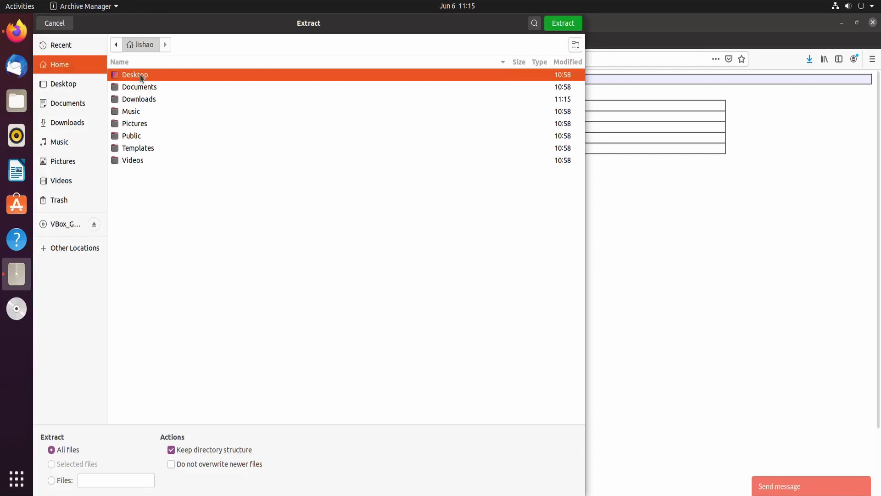
click(565, 27)
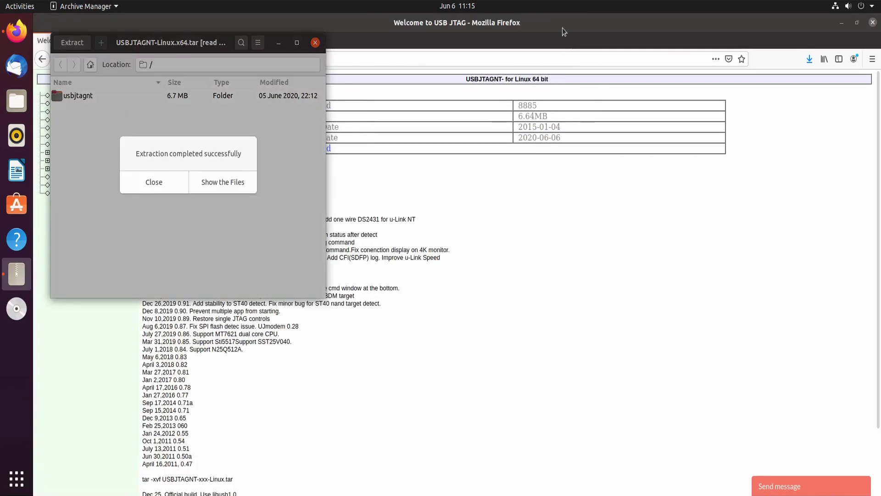
click(155, 186)
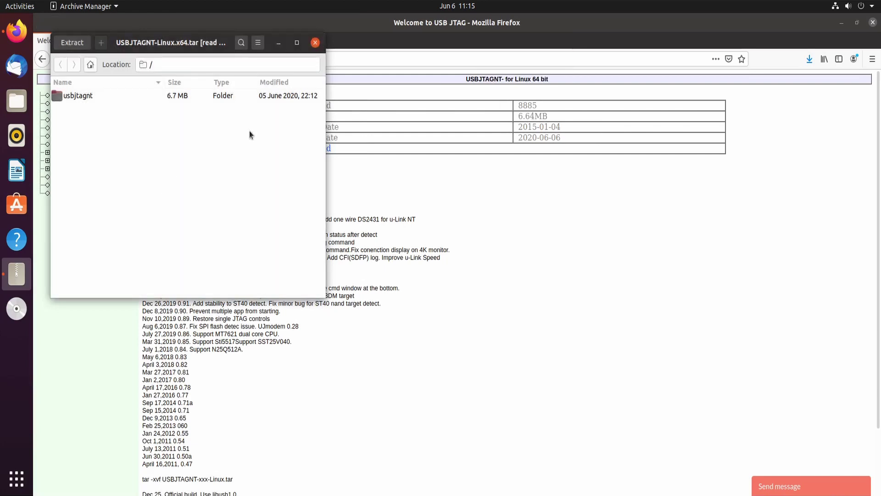
click(317, 43)
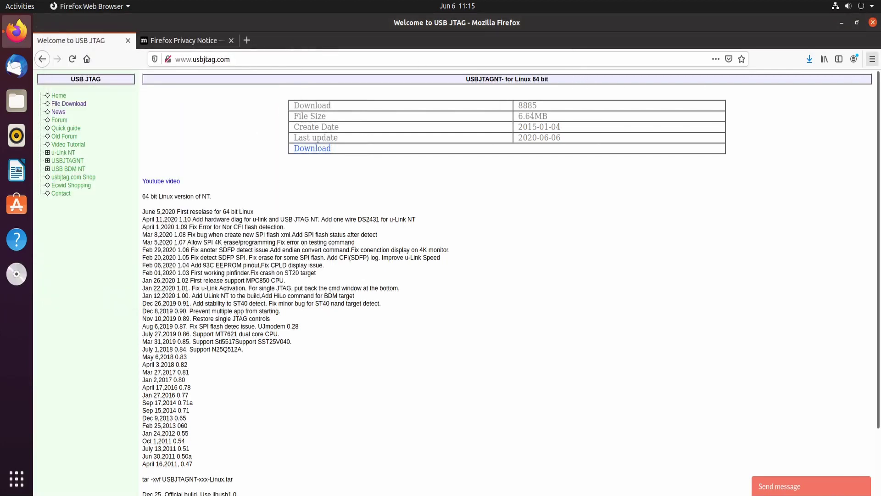
Step: Close Firefox and run 'gedit .profile' in a Terminal to edit the profile
click(872, 23)
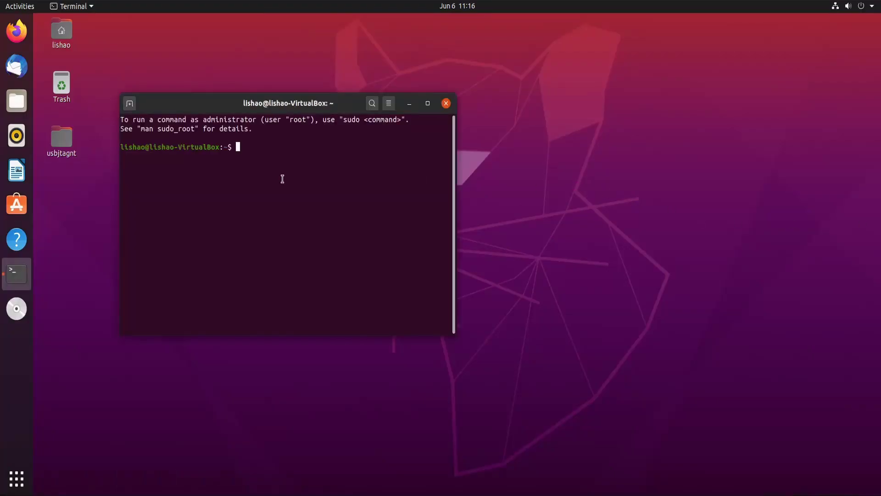
text(gedit .profile)
key(Return)
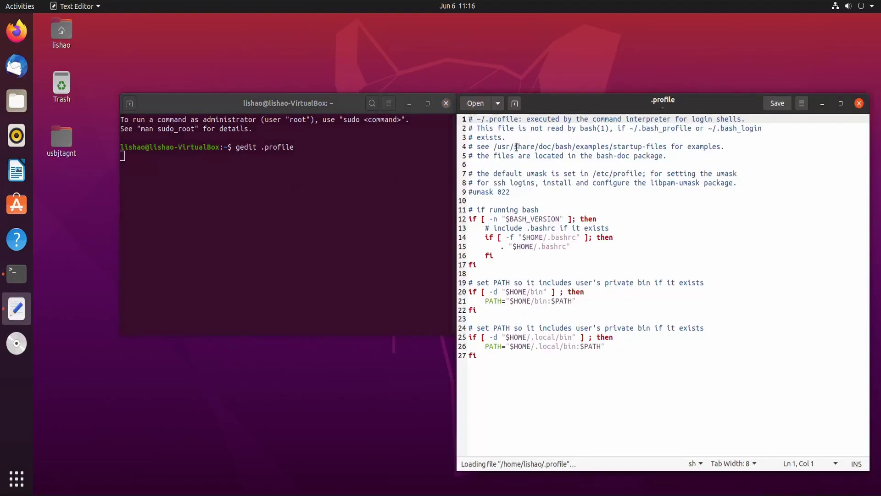
Step: Append 'LD_LIBRARY_PATH=~/Downloads/QtLib' and 'export LD_LIBRARY_PATH' to .profile, then save and close it
drag(561, 111, 303, 63)
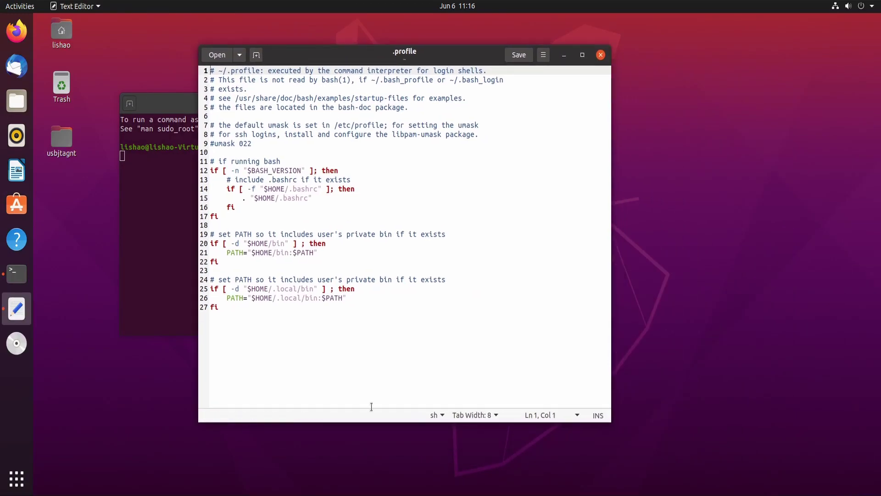
mouse_move(327, 495)
click(270, 330)
key(Return)
text(LD_LIBRARY_PATH=~/Downloads/QtLib export LD_LIBRARY_PATH)
key(Return)
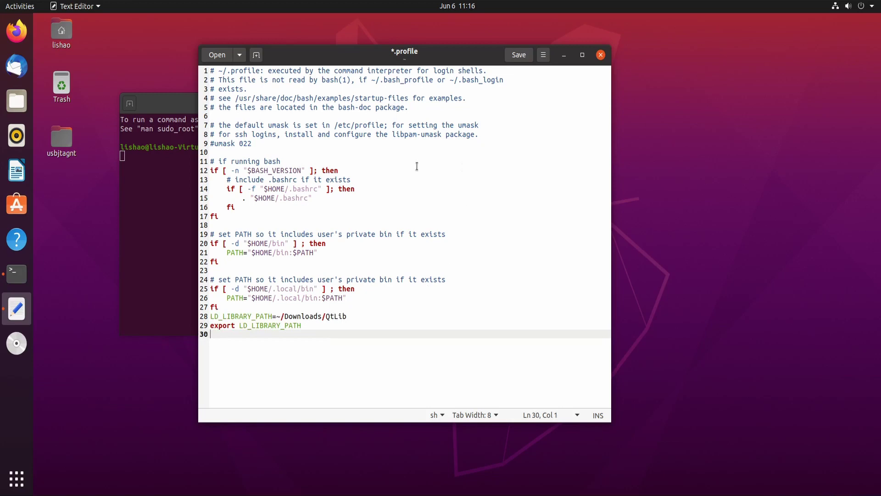
click(600, 55)
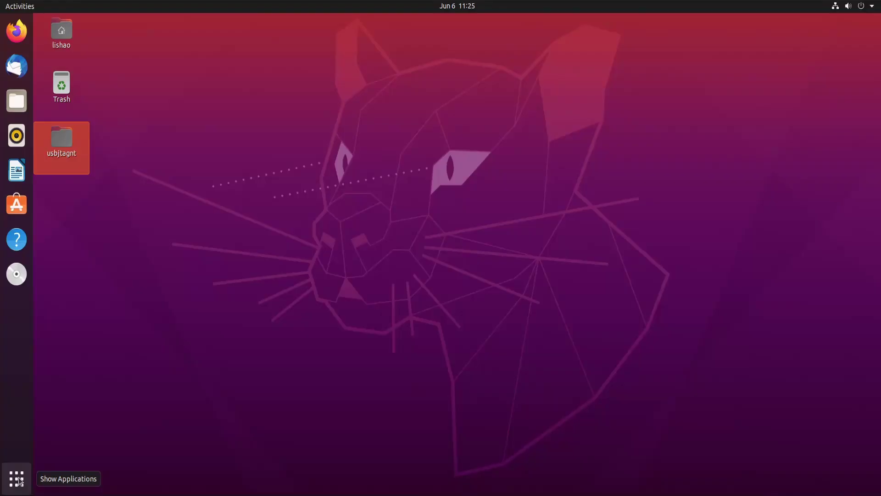
Step: In a new Terminal, open /lib/udev/rules.d/50-udev-default.rules with sudo vi, entering the administrator password
click(17, 479)
click(223, 113)
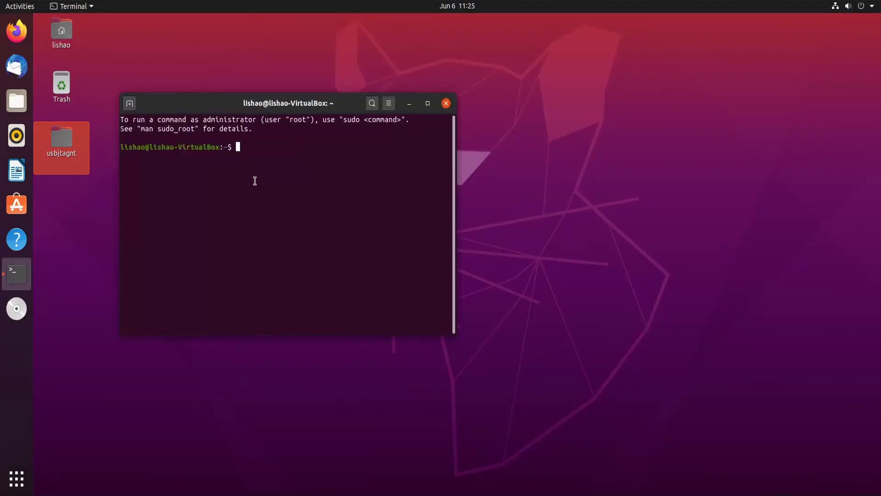
right_click(256, 181)
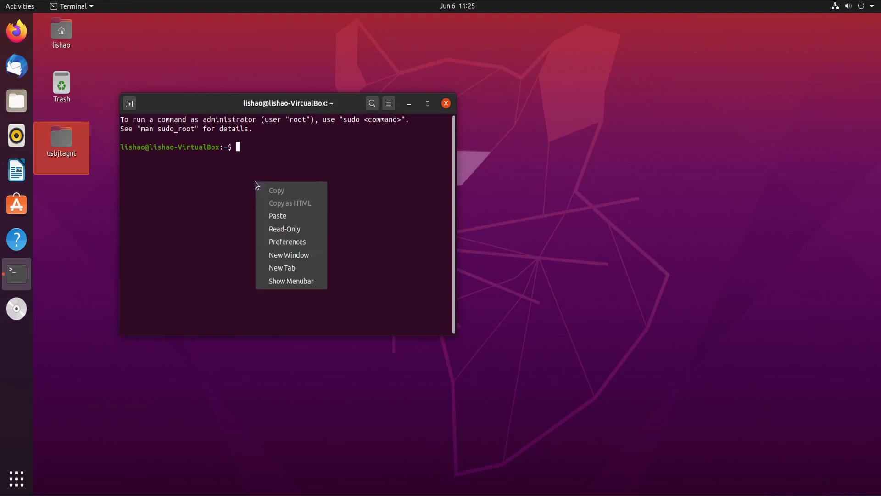
click(282, 216)
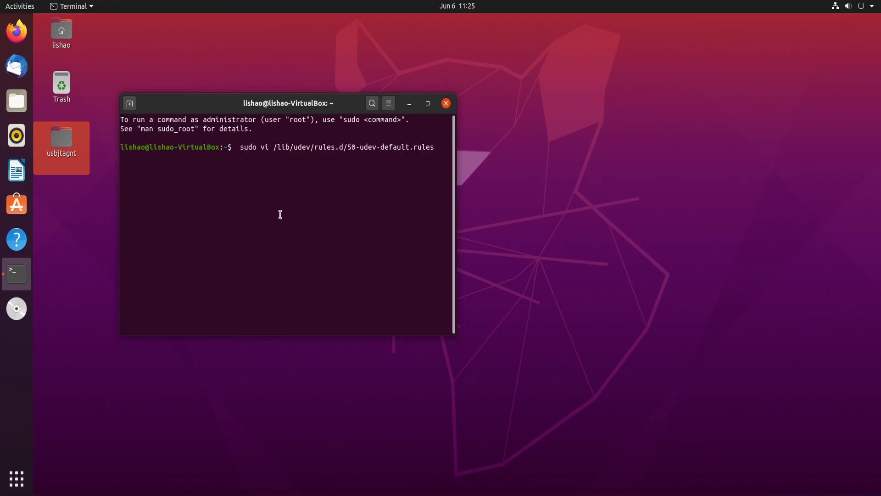
key(Return)
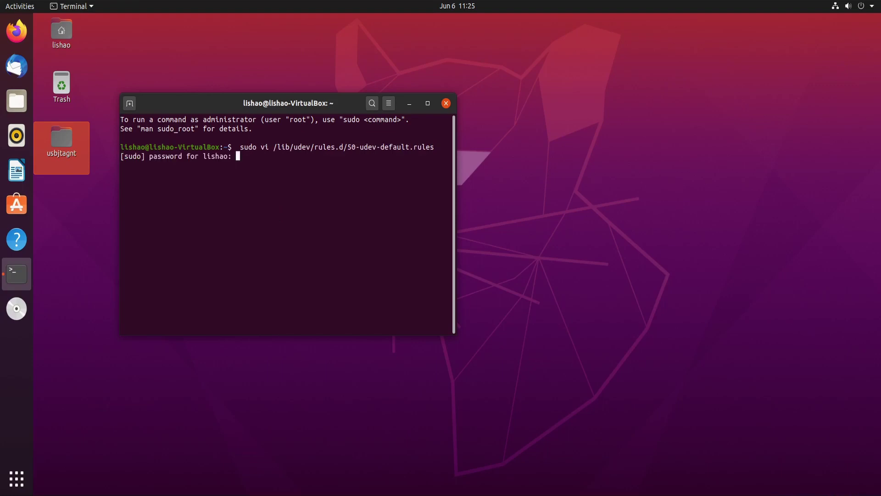
key(Return)
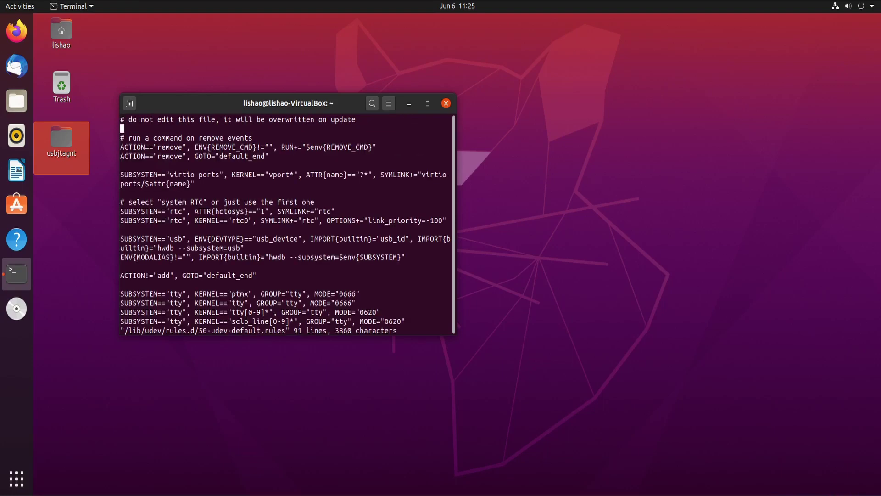
Step: Change the usb rule's MODE from 0664 to 0666 and save with :wq
key(Down)
key(Down)
key(Down)
key(Down)
key(Down)
key(Down)
key(Down)
key(Down)
key(Down)
key(Down)
key(Down)
key(Down)
key(Down)
key(Down)
key(Down)
key(Down)
key(Down)
key(Down)
key(Down)
key(Down)
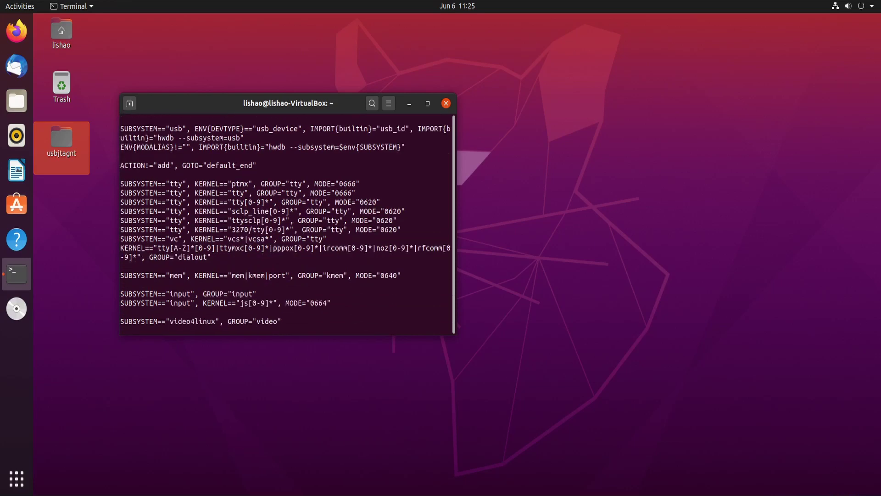
key(Down)
key(Down)
key(Down)
key(Down)
key(Down)
key(Down)
key(Down)
key(Down)
key(Down)
key(Down)
key(Down)
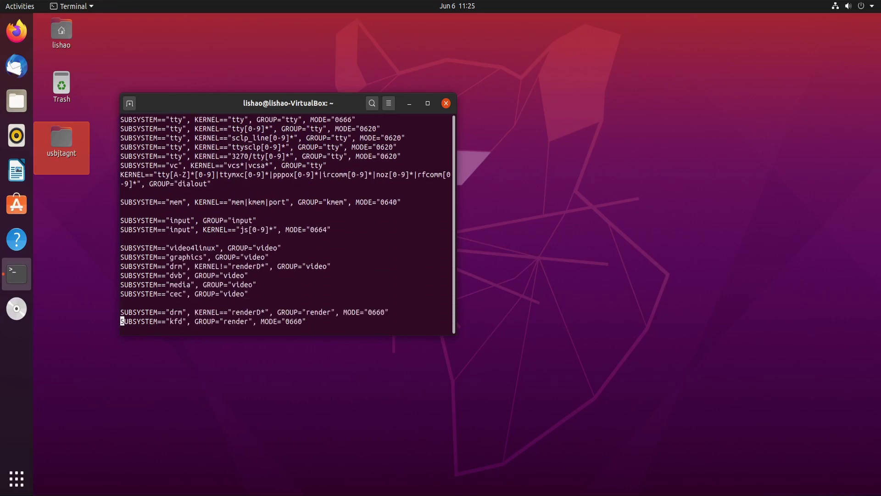
key(Down)
key(Down)
key(Down)
key(Down)
key(Down)
key(Down)
key(Down)
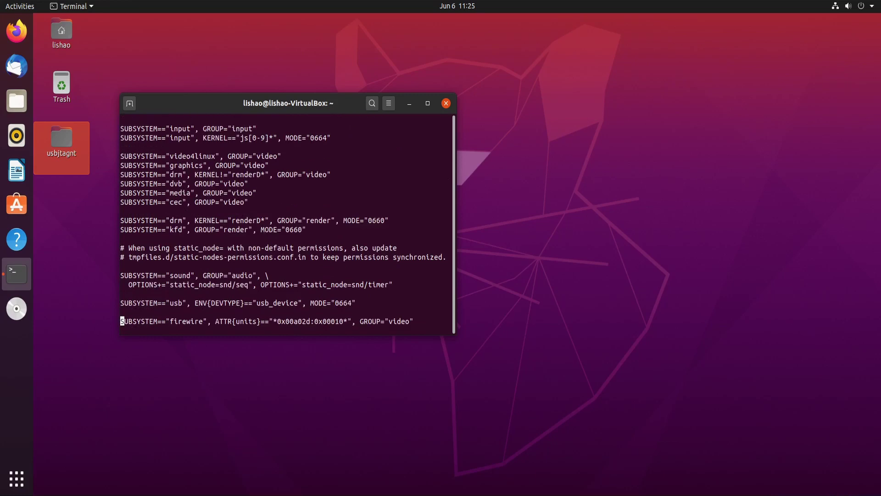
key(Up)
key(Up)
key(Right)
key(Right)
key(Right)
key(Right)
key(Right)
key(Right)
key(Right)
key(Right)
key(Right)
key(Right)
key(Right)
key(Right)
key(Right)
key(Right)
key(Right)
key(Right)
key(Right)
key(Right)
key(Right)
key(Right)
key(Right)
key(Right)
key(Right)
key(Right)
key(Right)
key(Right)
key(Right)
key(Right)
key(Right)
key(Right)
key(Right)
key(Right)
key(Right)
key(Right)
key(Right)
key(Right)
key(Right)
key(Right)
key(Right)
key(Right)
key(x)
text(i6)
key(Escape)
text(:wq)
key(Return)
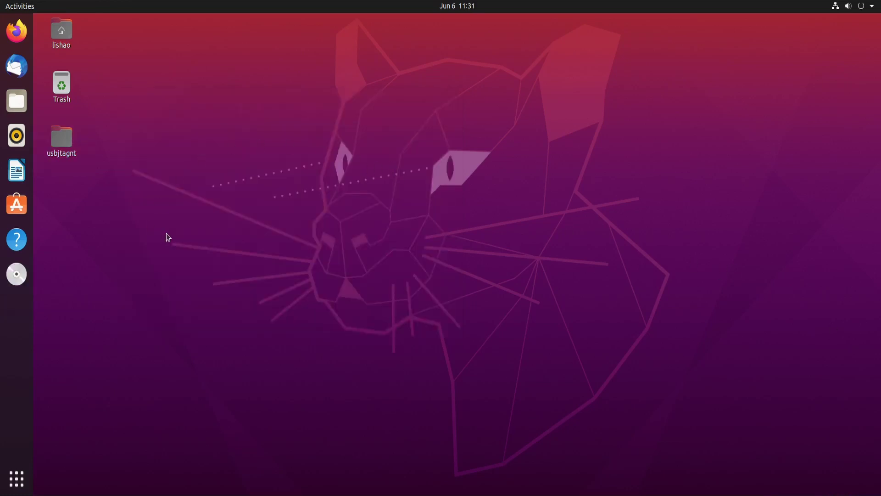
Step: In a new Terminal, change into the Desktop/usbjtagnt folder
click(19, 475)
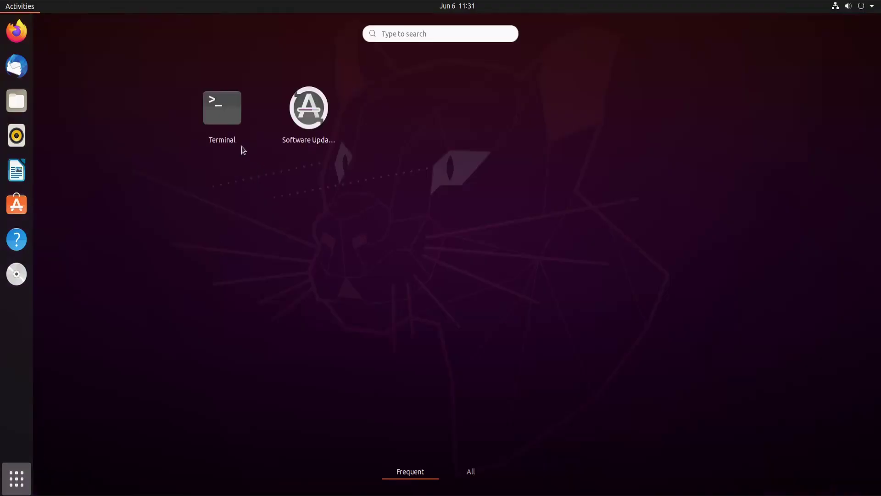
click(219, 123)
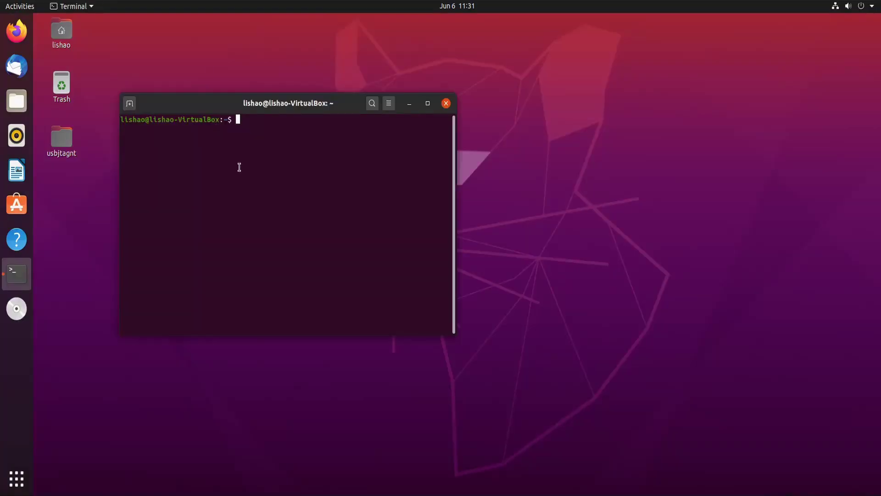
text(cd Des)
key(Tab)
key(Return)
text(cd us)
key(Tab)
key(Return)
Step: Launch ./USBJTAGNT, bringing up its Activation dialog
text(./)
key(BackSpace)
key(BackSpace)
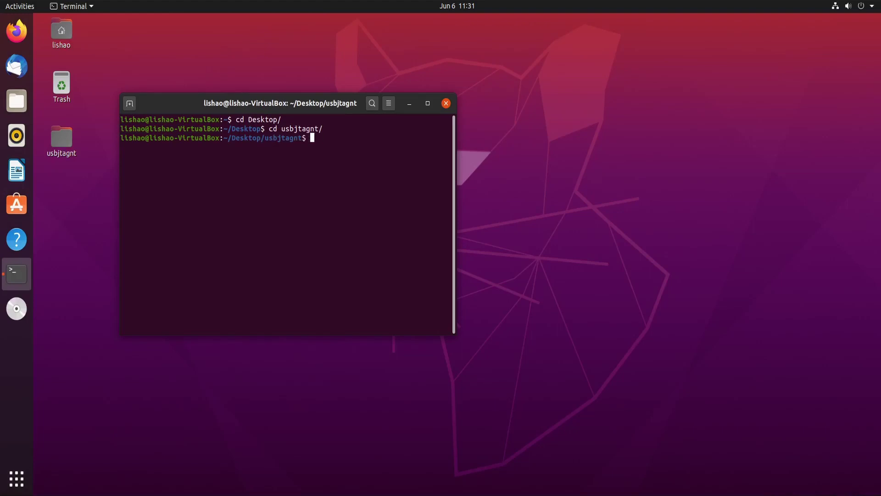
text(./US)
key(Tab)
key(Return)
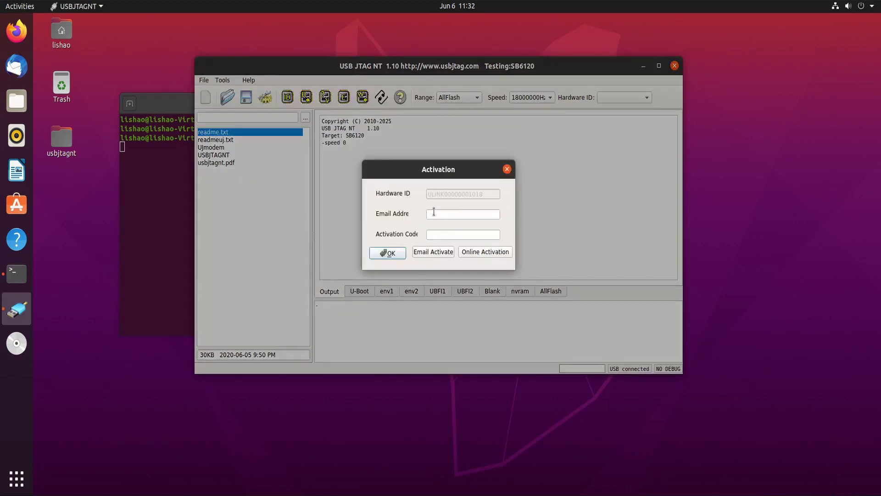
Step: Enter the user's e-mail address in the Activation dialog and activate online
click(435, 214)
text(dcbd)
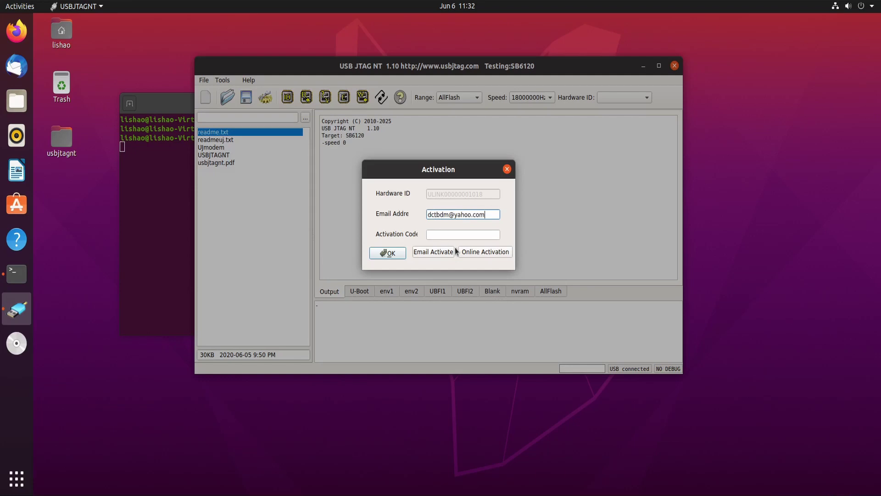
click(483, 252)
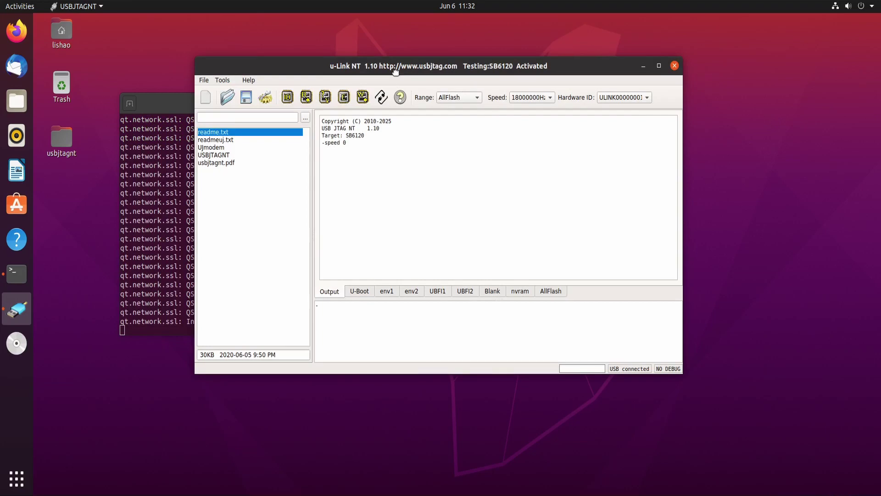
Step: Detect the chip ID, which reports 'Unknown flash type!' with ffh,ffh,ffh
drag(396, 75, 396, 74)
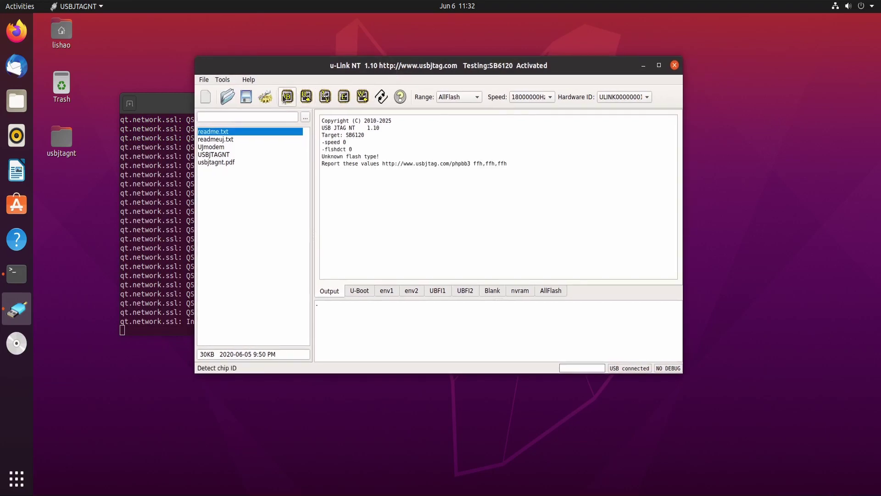